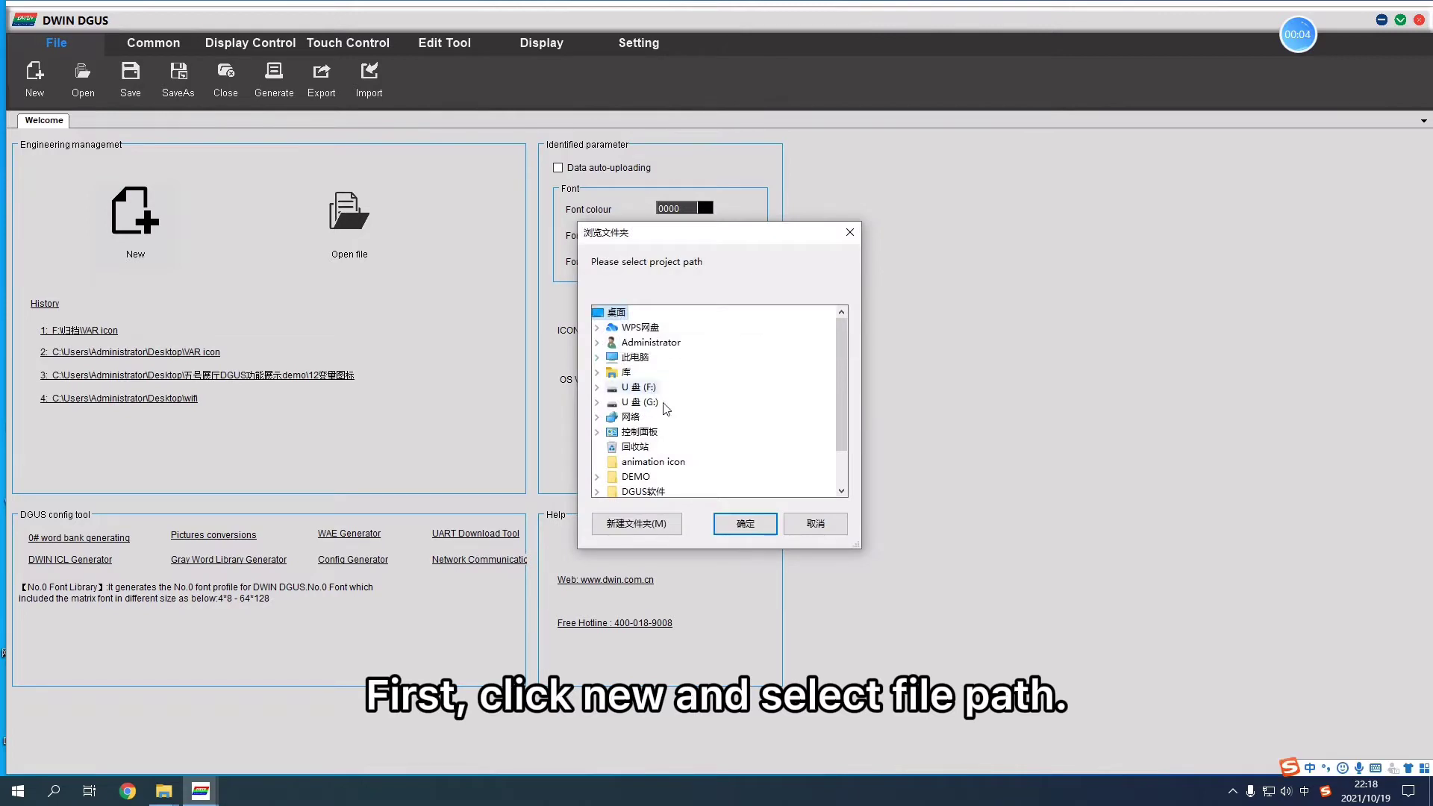
Create a new project in the animation icon folder and begin importing background 00.bmp
left_click(653, 461)
left_click(745, 523)
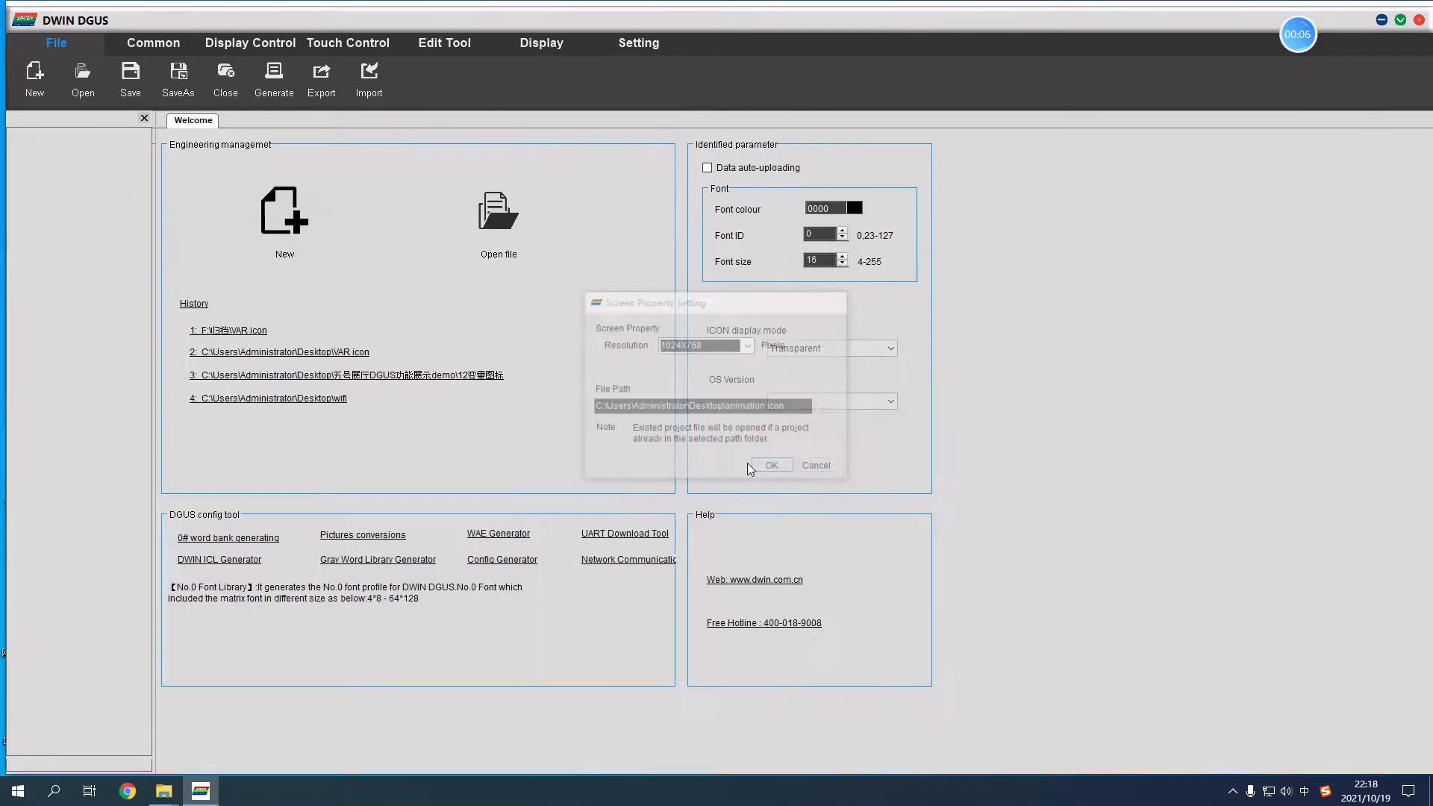
left_click(15, 145)
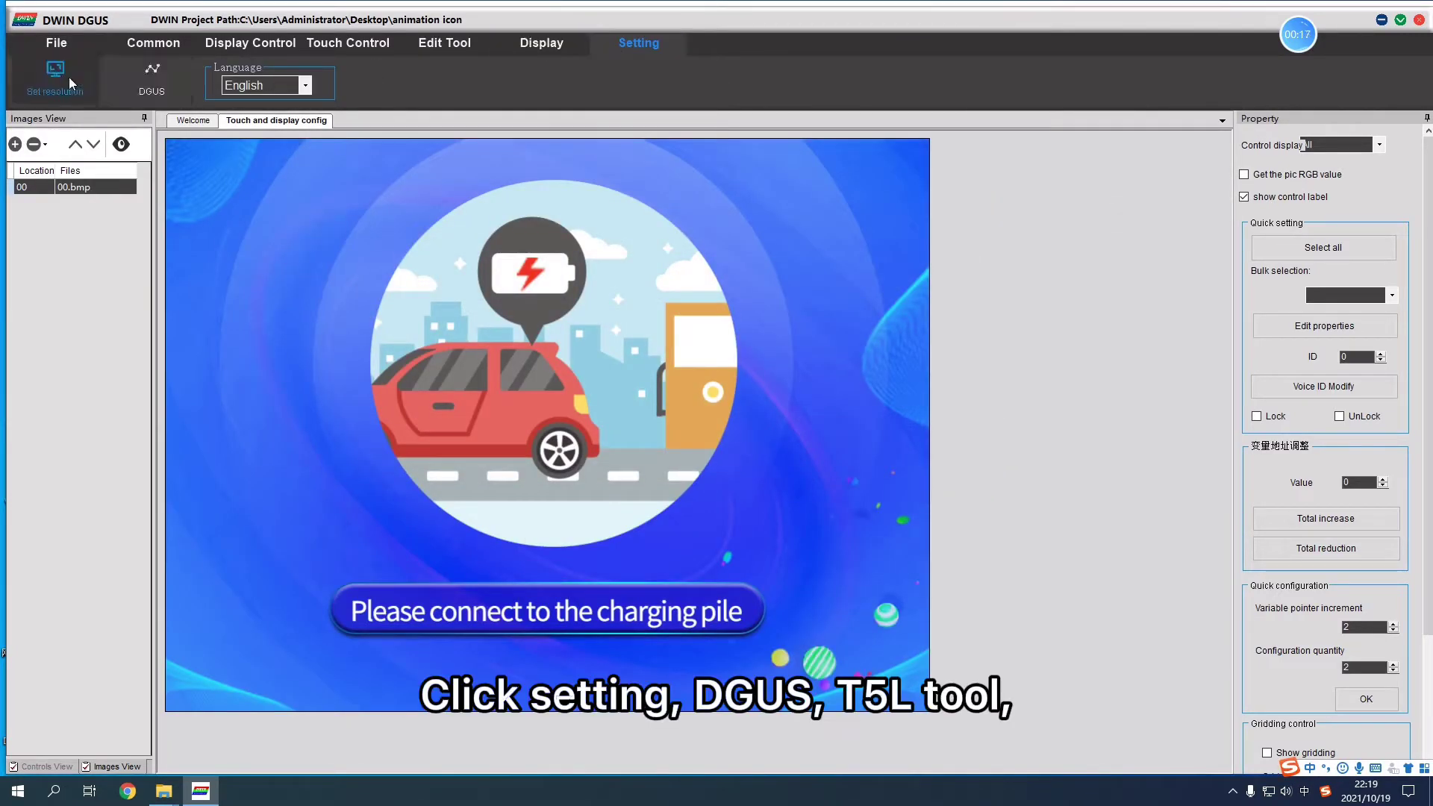
Compress 00.bmp into icon library 32 in DWIN_SET using DwinPCKits' ICL Tool
left_click(150, 79)
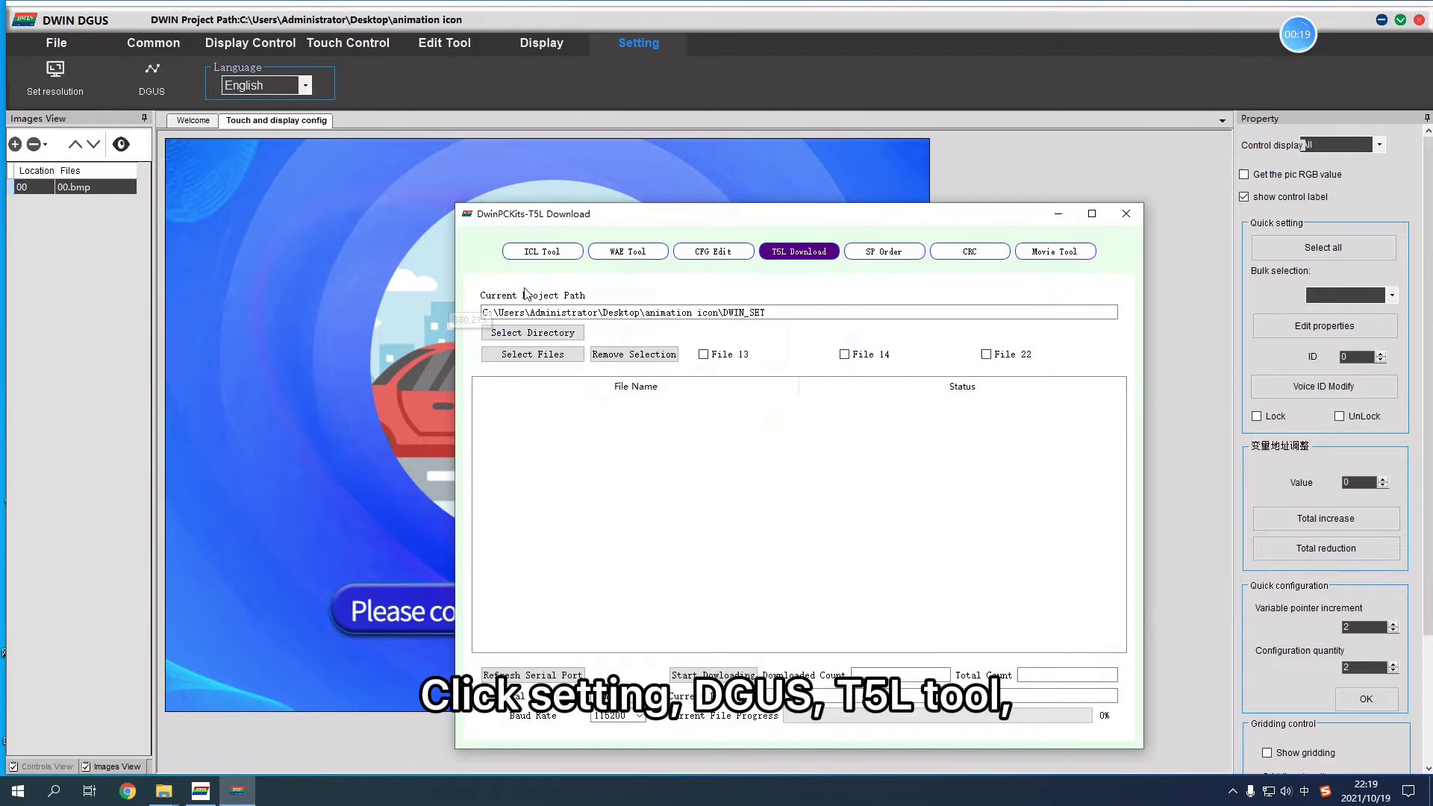
left_click(530, 443)
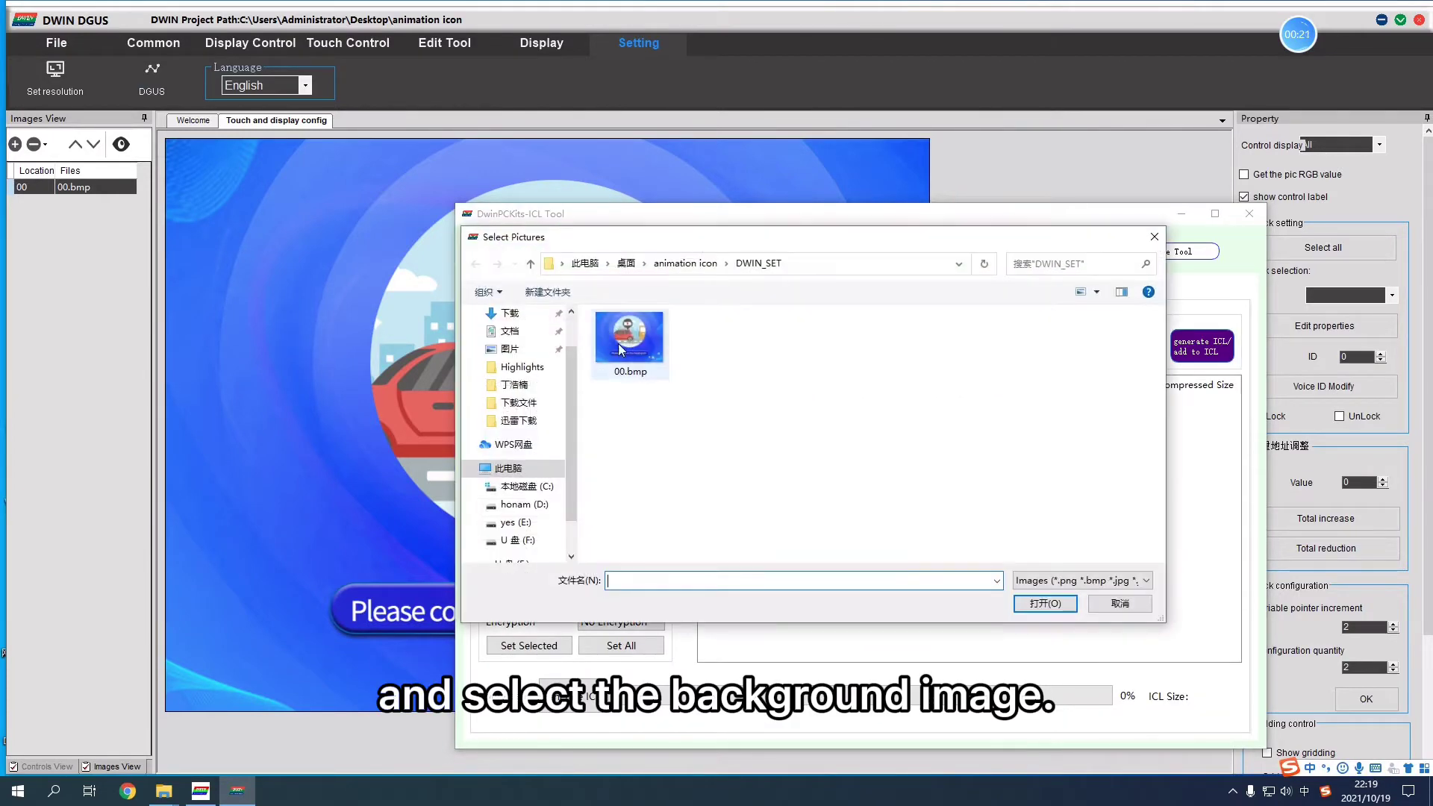
left_click(621, 646)
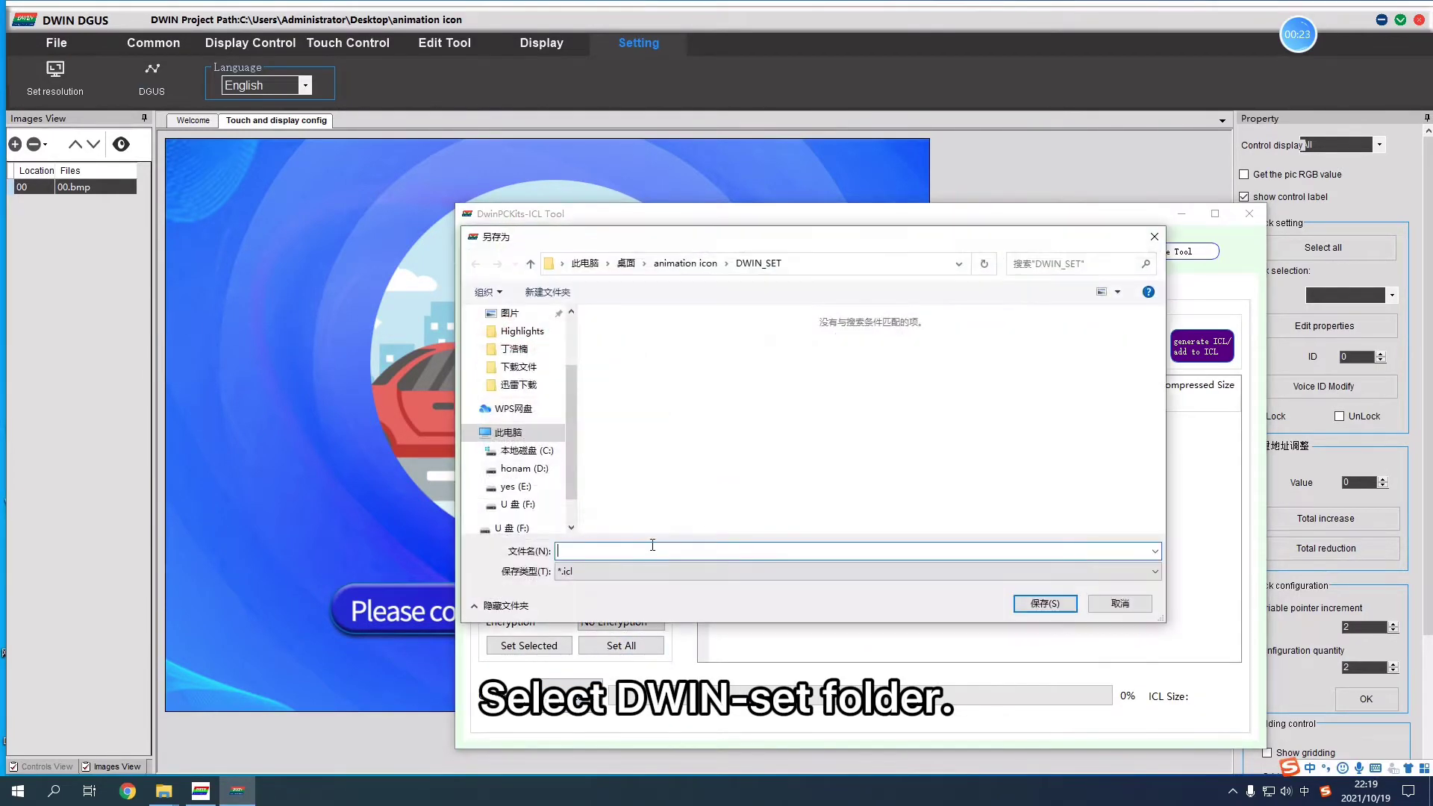
type("32")
left_click(1044, 602)
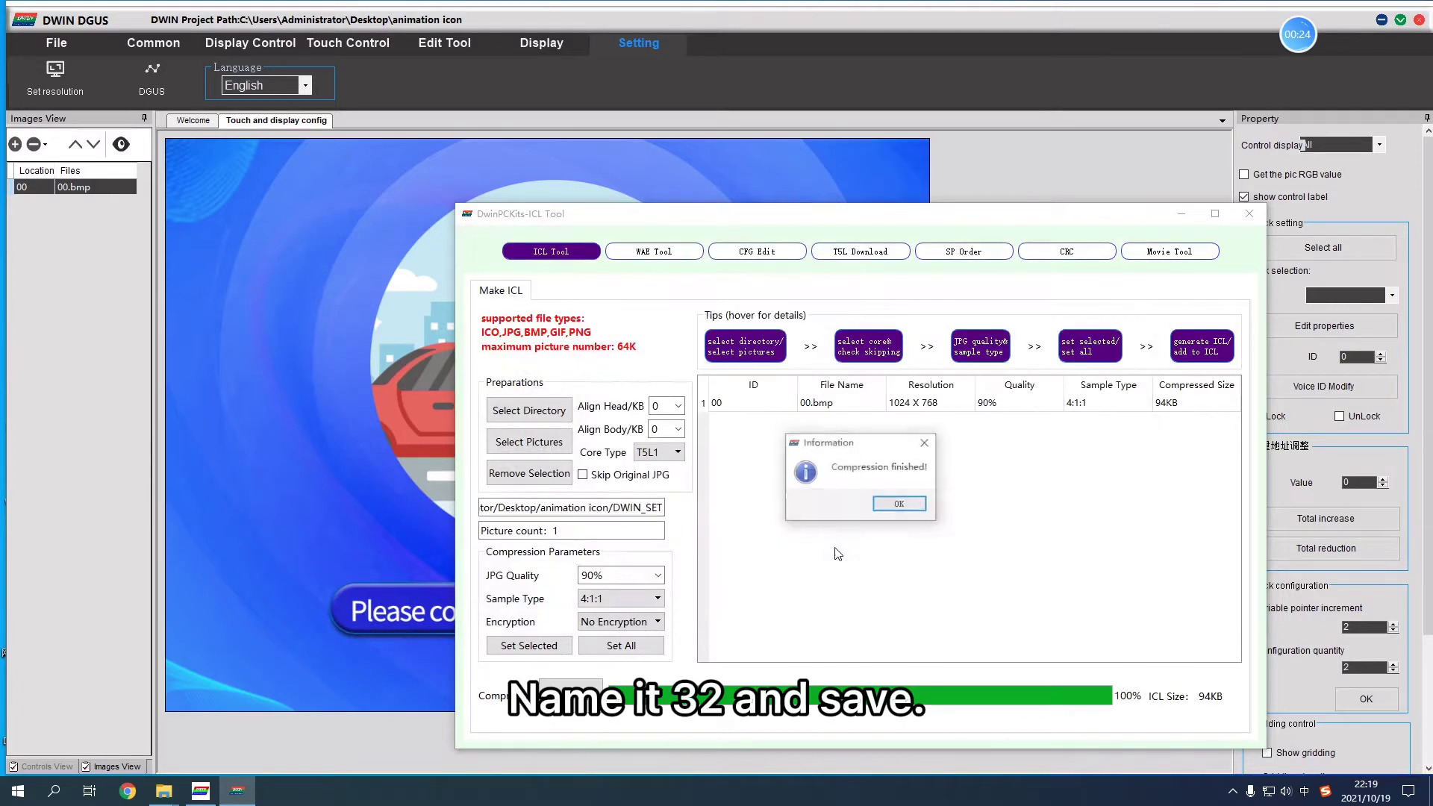
left_click(893, 503)
Generate icon library 34 in DWIN_SET from images 00.bmp–06.bmp, then close the ICL tool
left_click(529, 442)
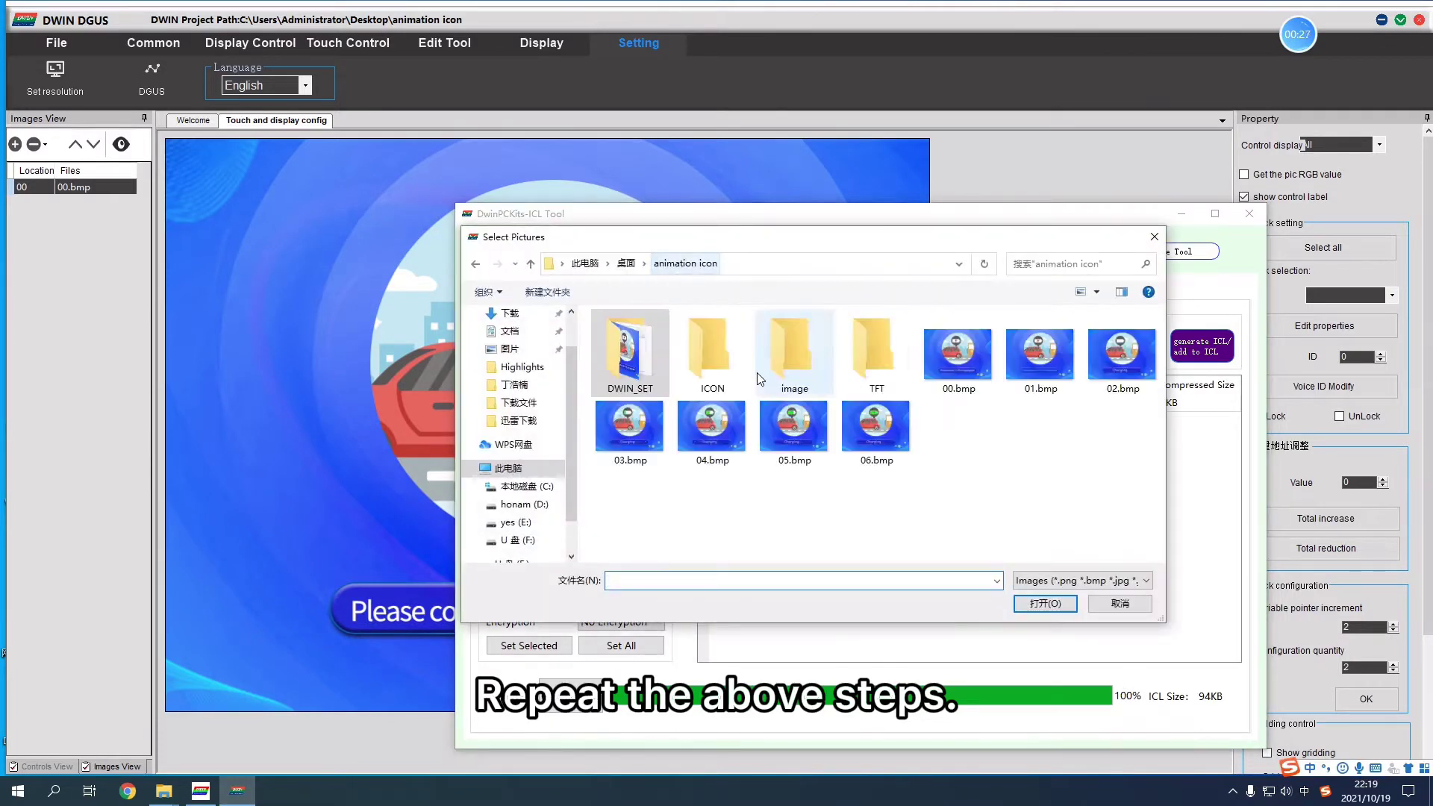
left_click(876, 431, "shift")
left_click(1044, 602)
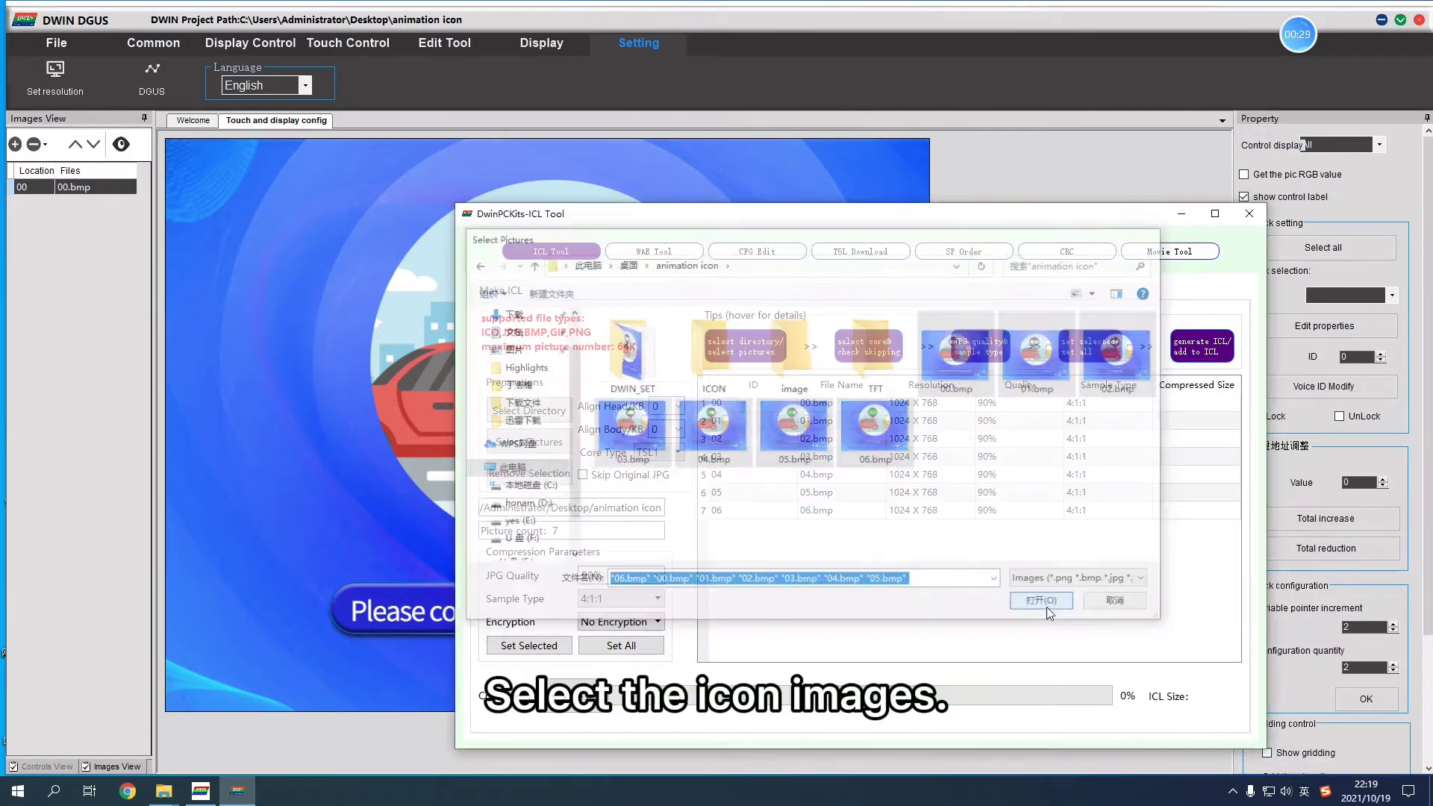
left_click(1202, 347)
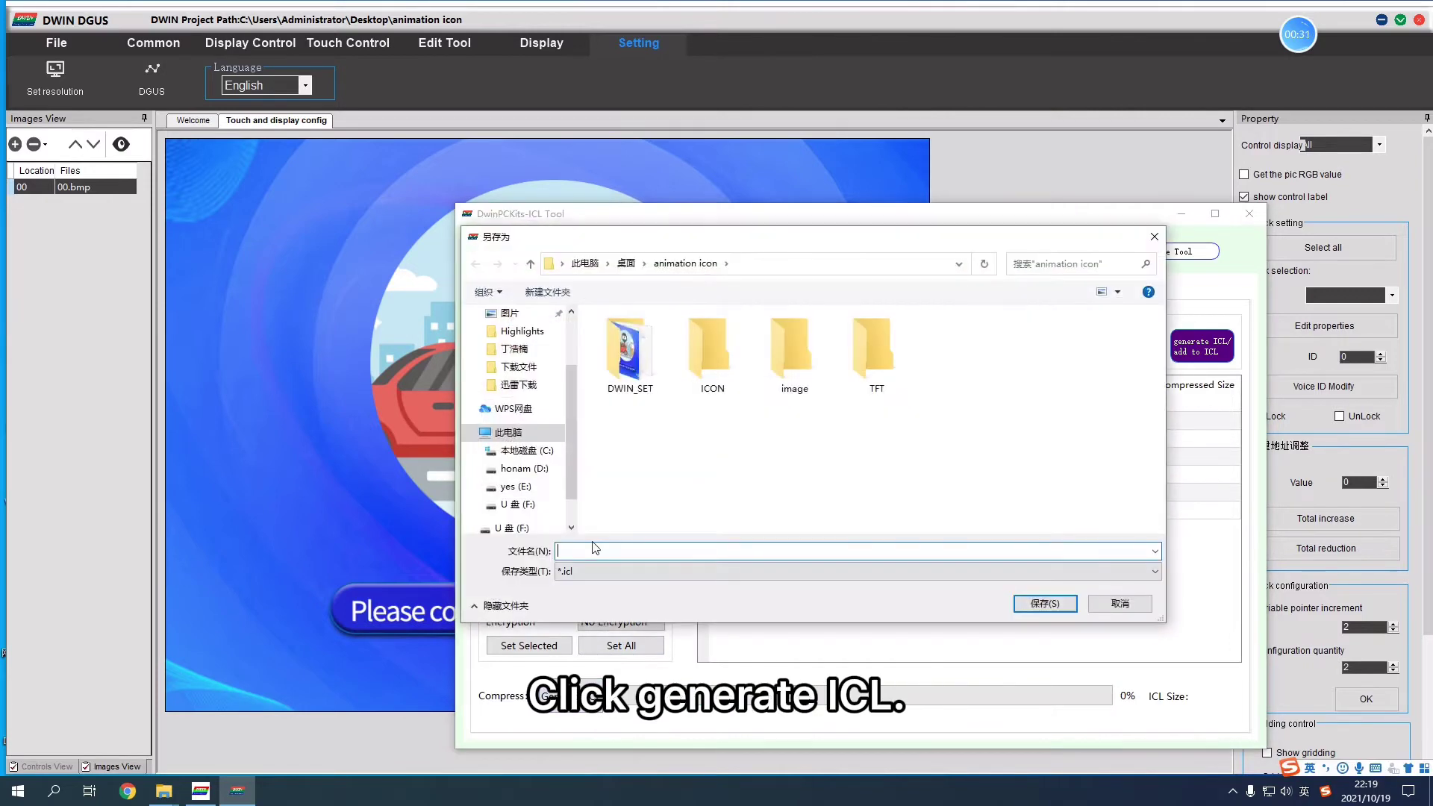
left_click(631, 353)
double_click(643, 367)
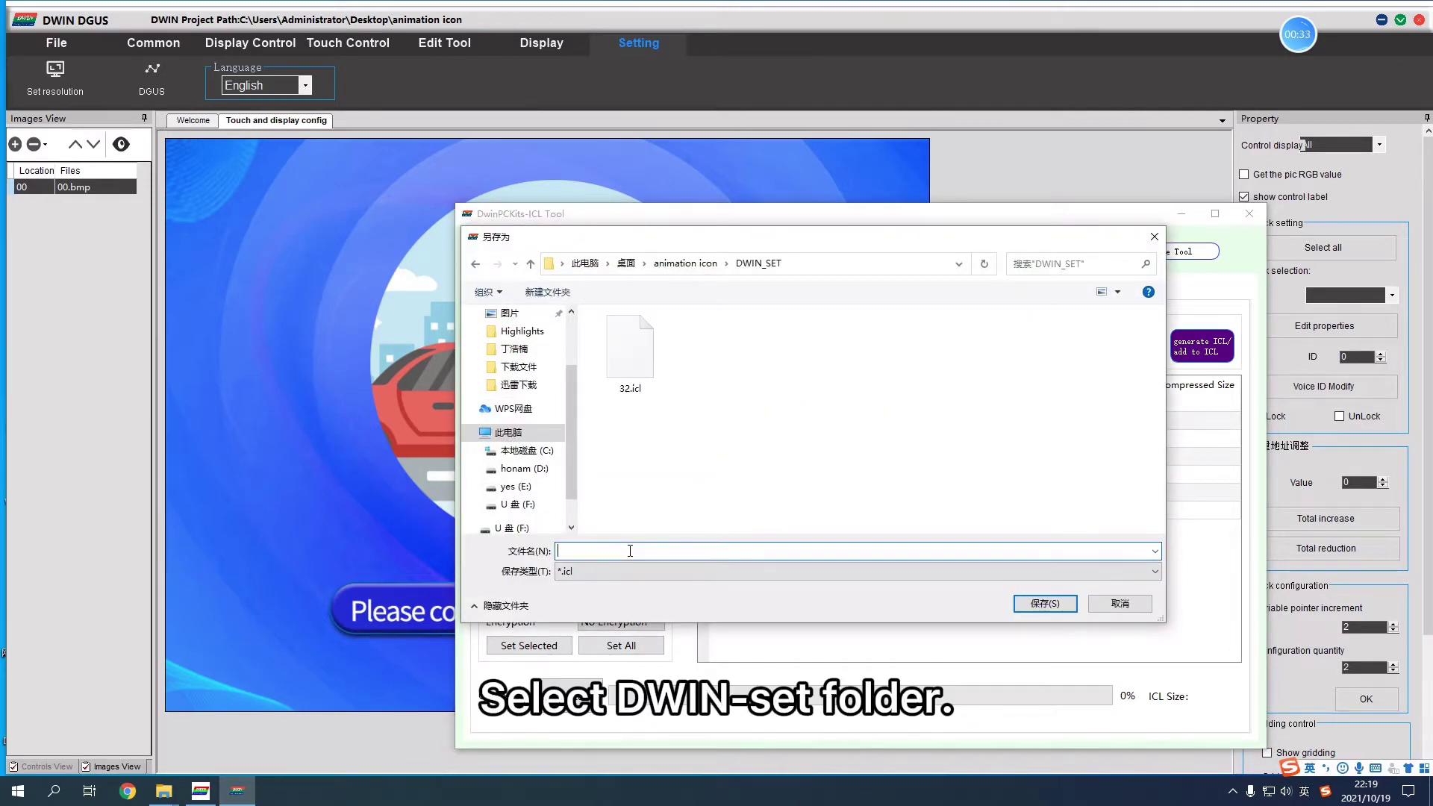
type("34")
left_click(1044, 603)
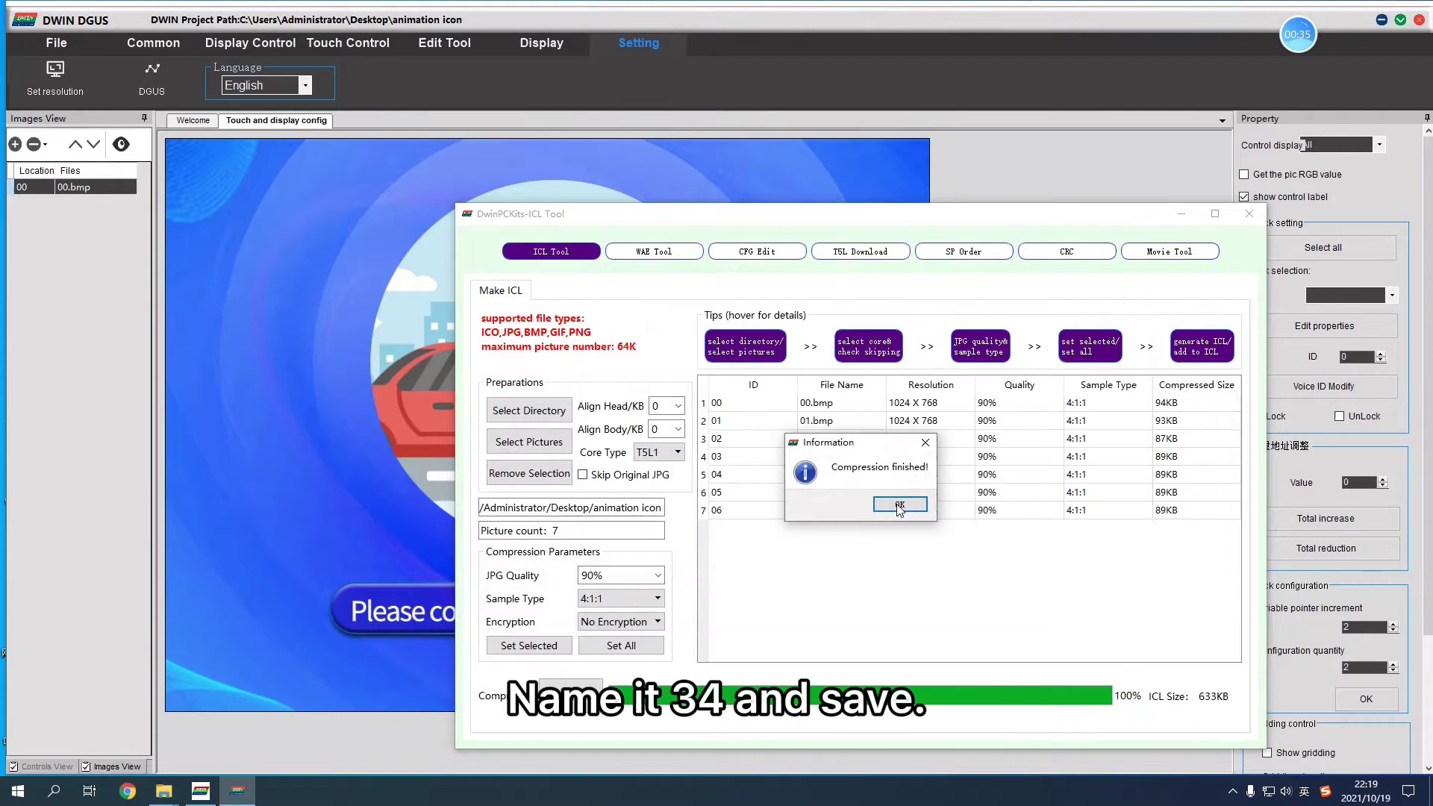
left_click(899, 512)
left_click(1248, 215)
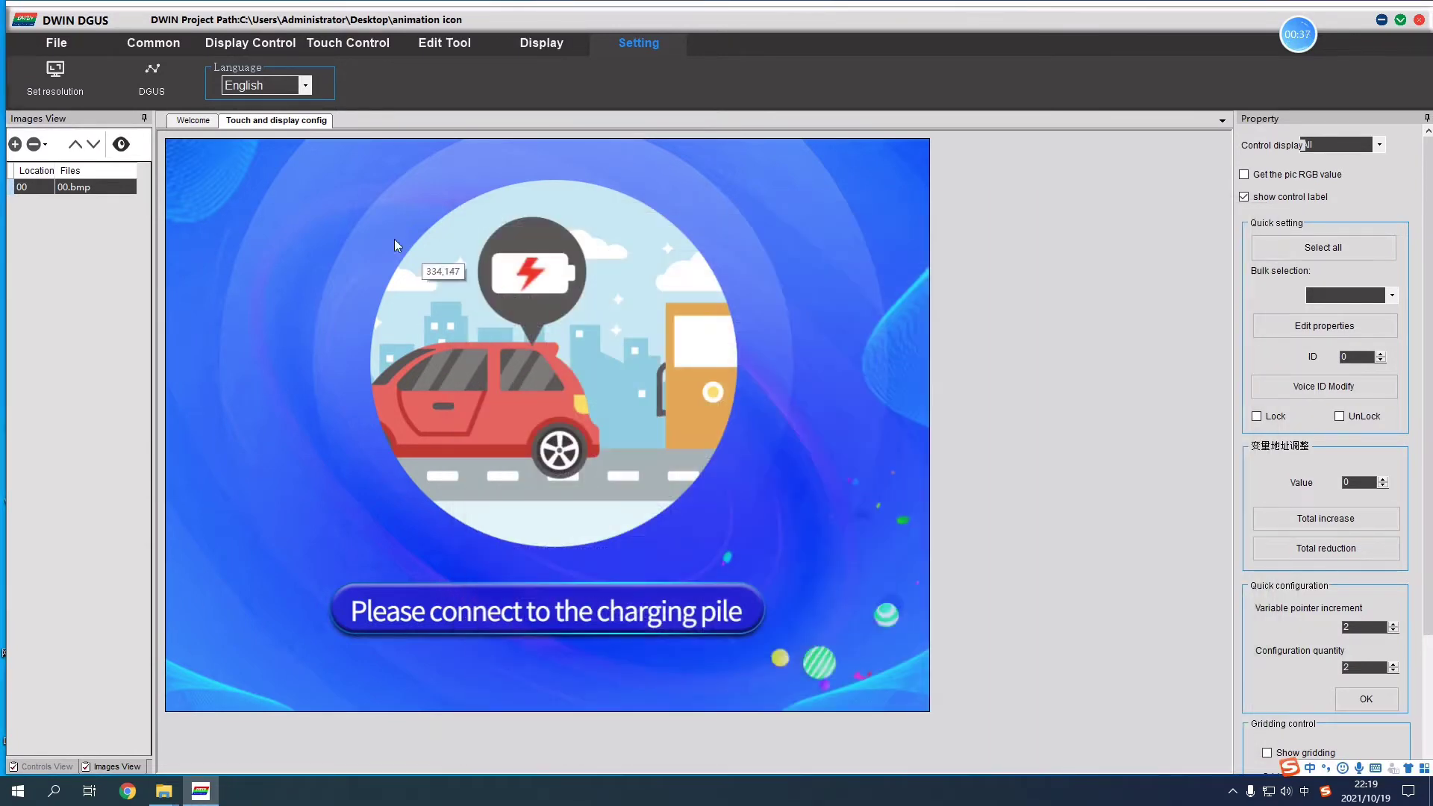
Add an animation icon display control drawn over the car picture
left_click(249, 42)
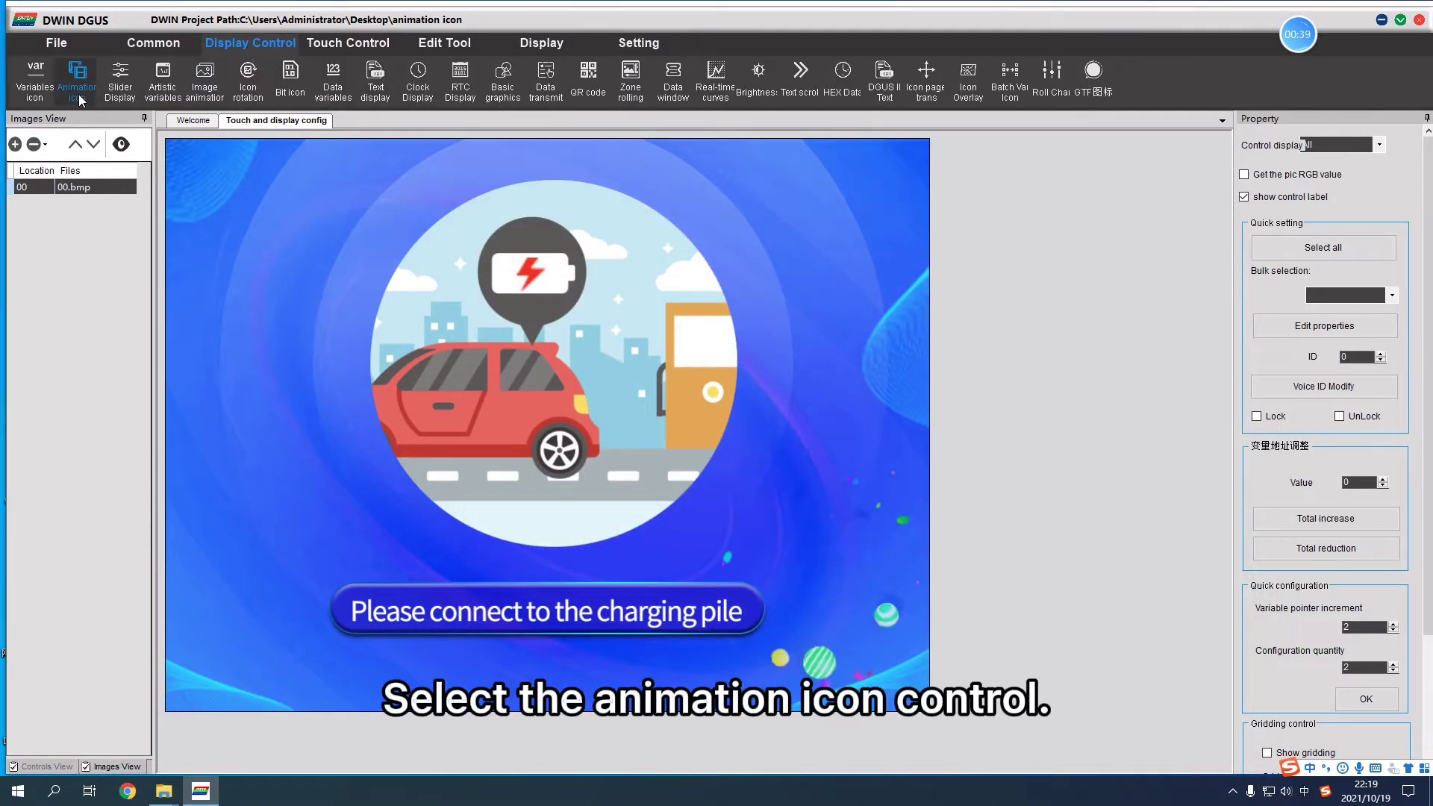
left_click(78, 94)
left_click_drag(293, 229, 637, 476)
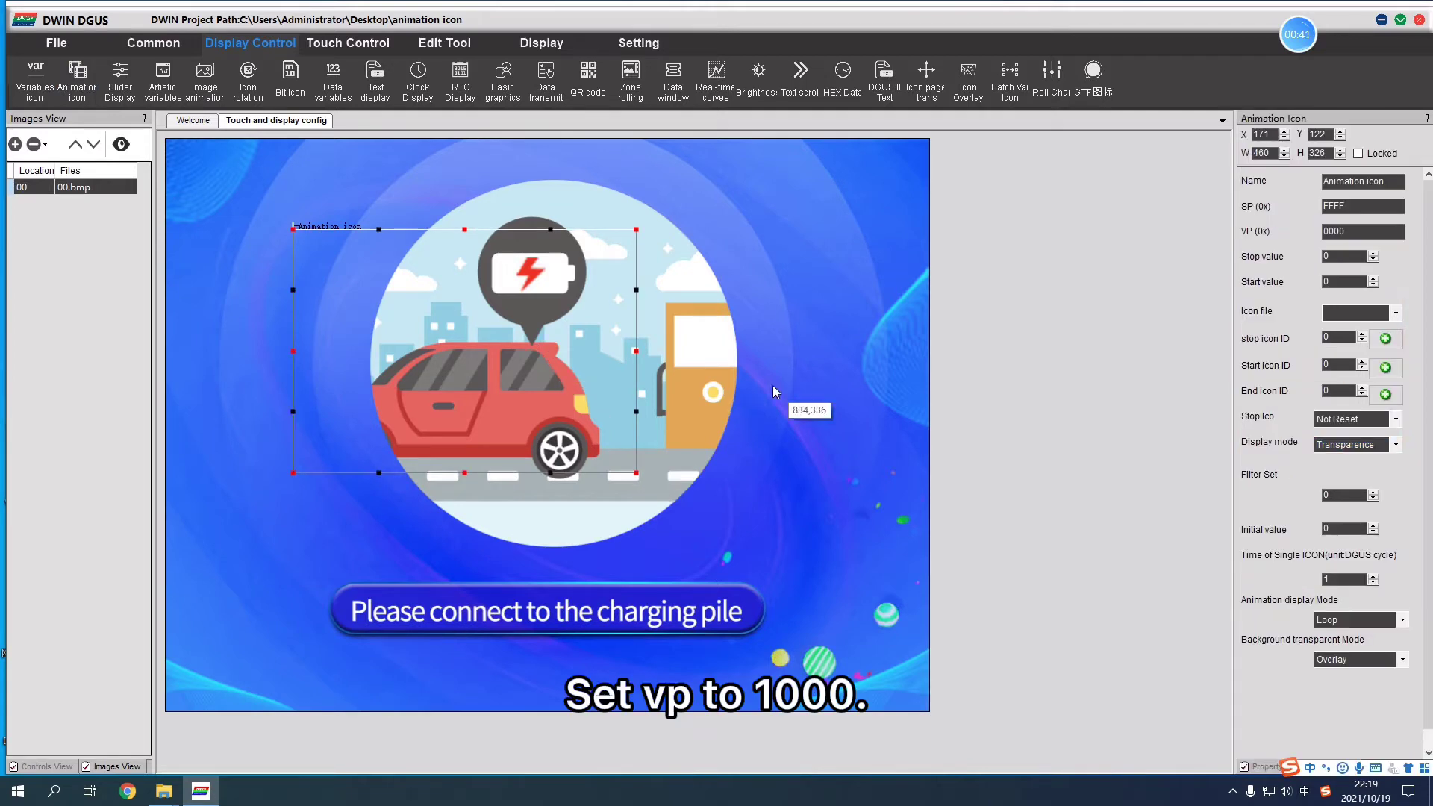
type("100")
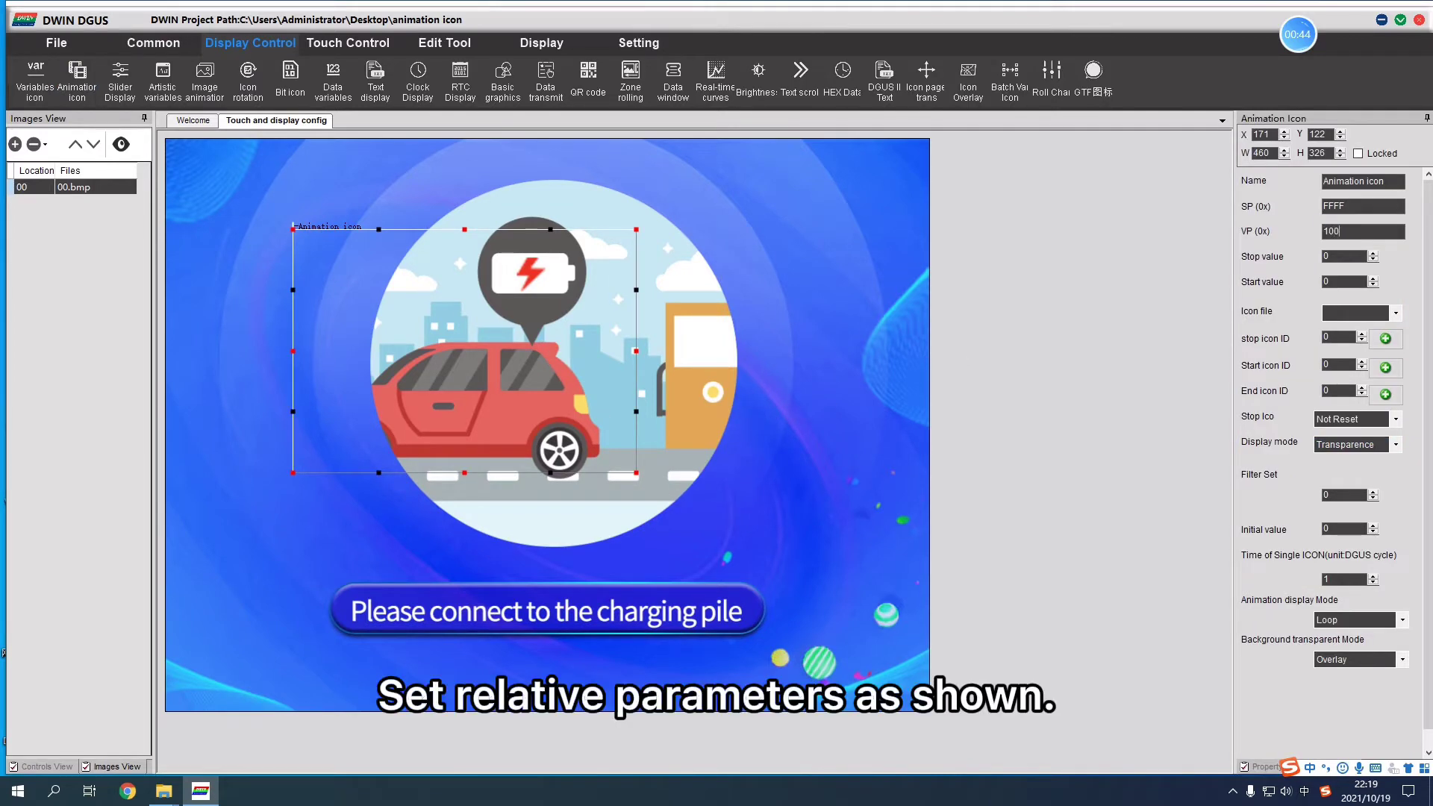
Pick the first 34.icl icons as stop and end icons, with Background display mode
left_click(1386, 338)
double_click(180, 203)
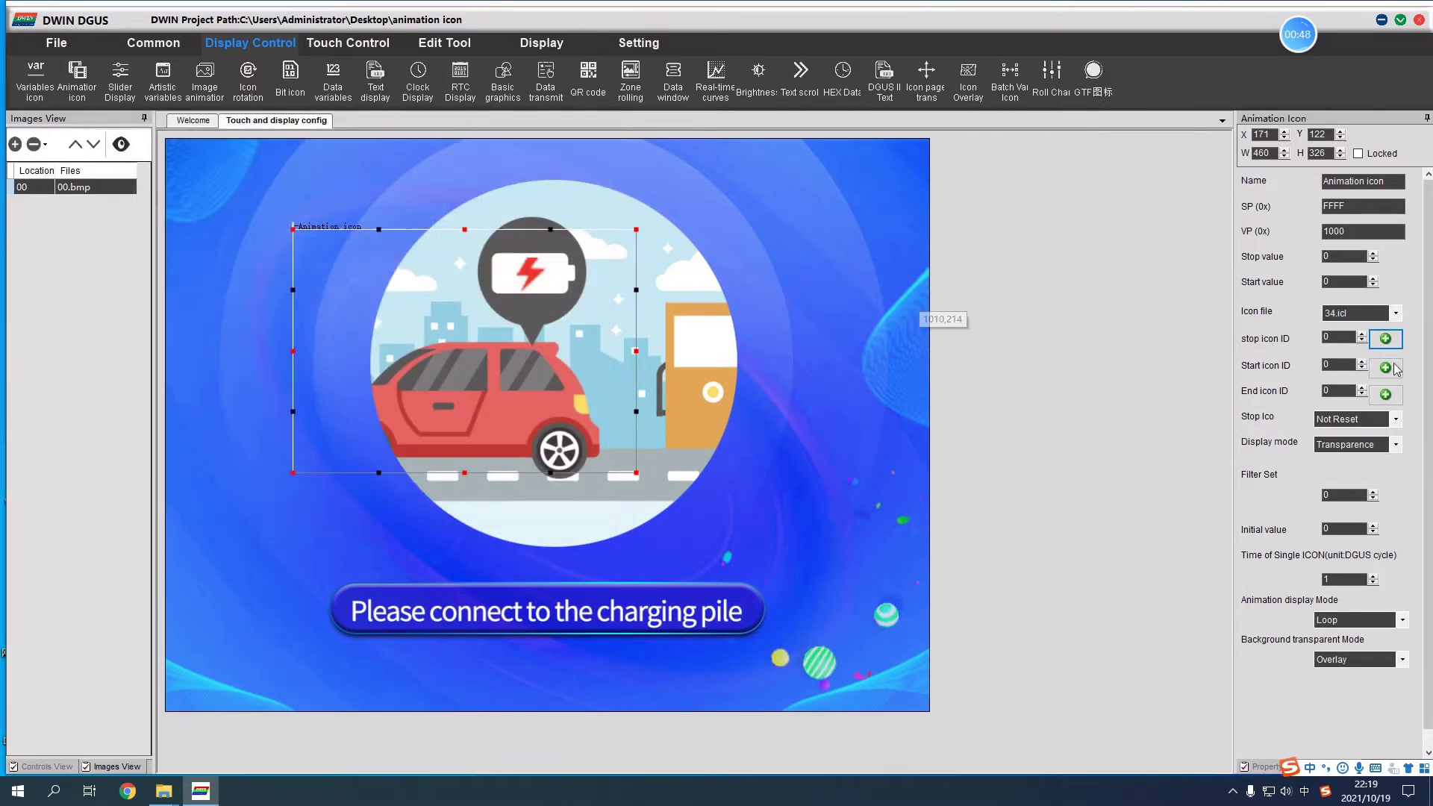
left_click(1387, 392)
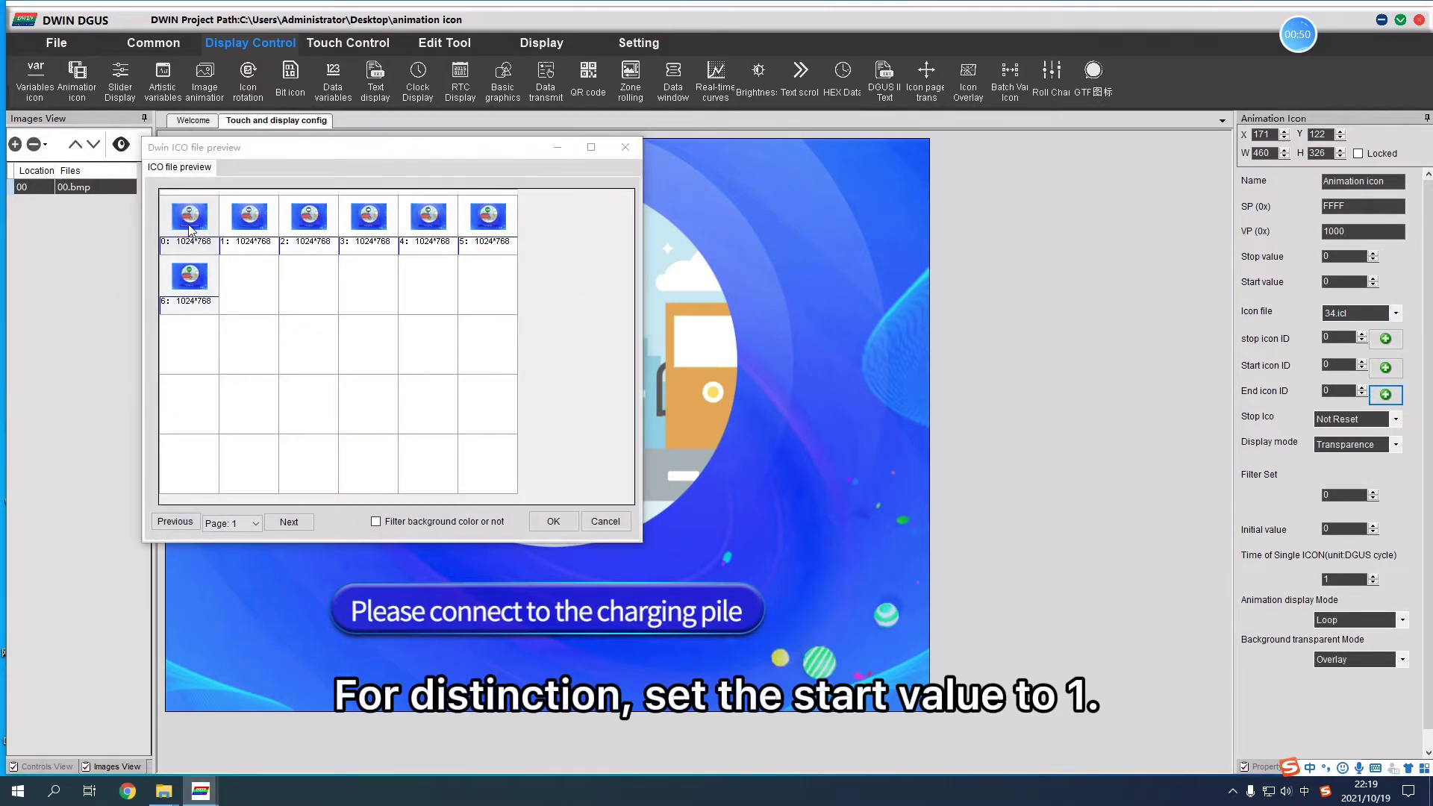
double_click(191, 218)
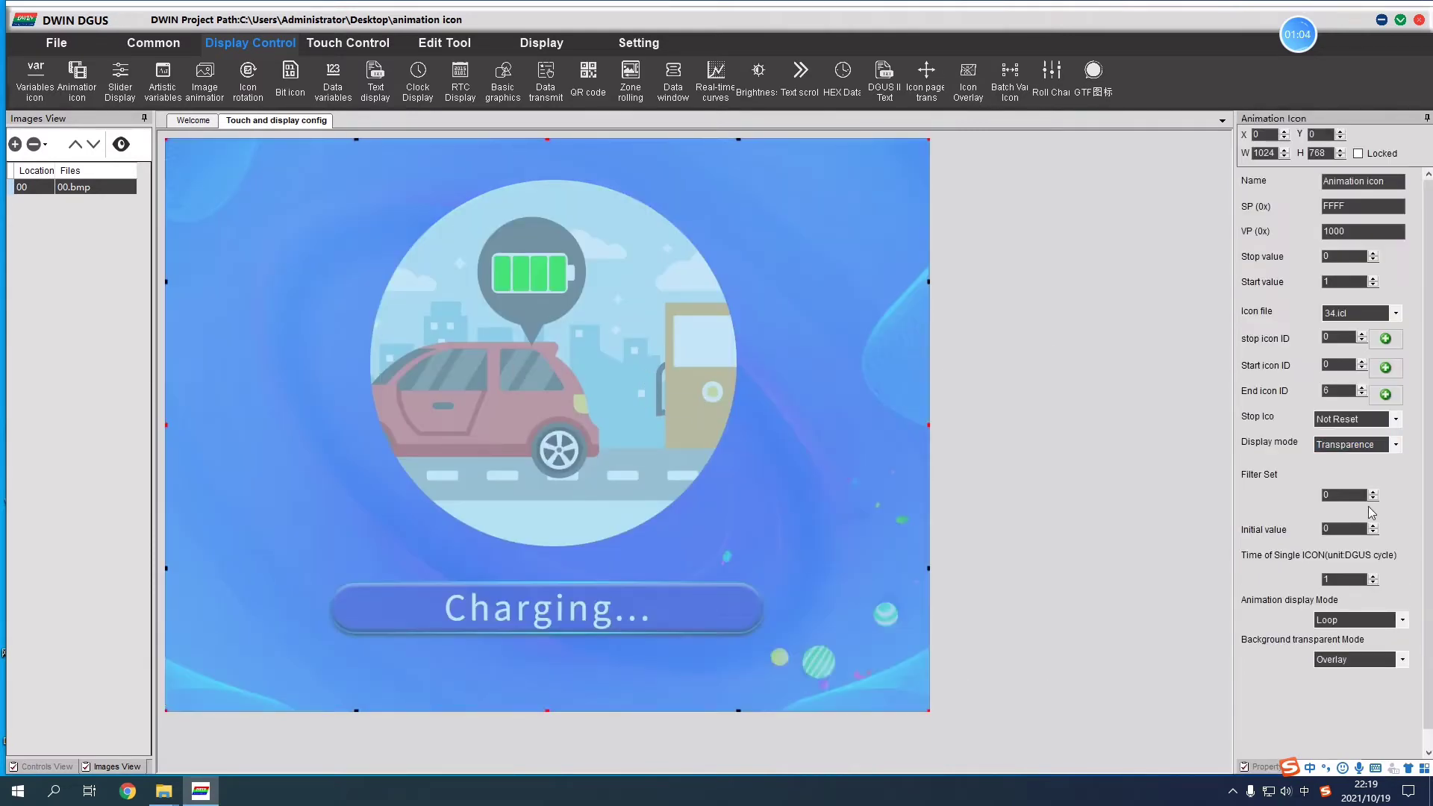
left_click(1375, 446)
left_click(1358, 473)
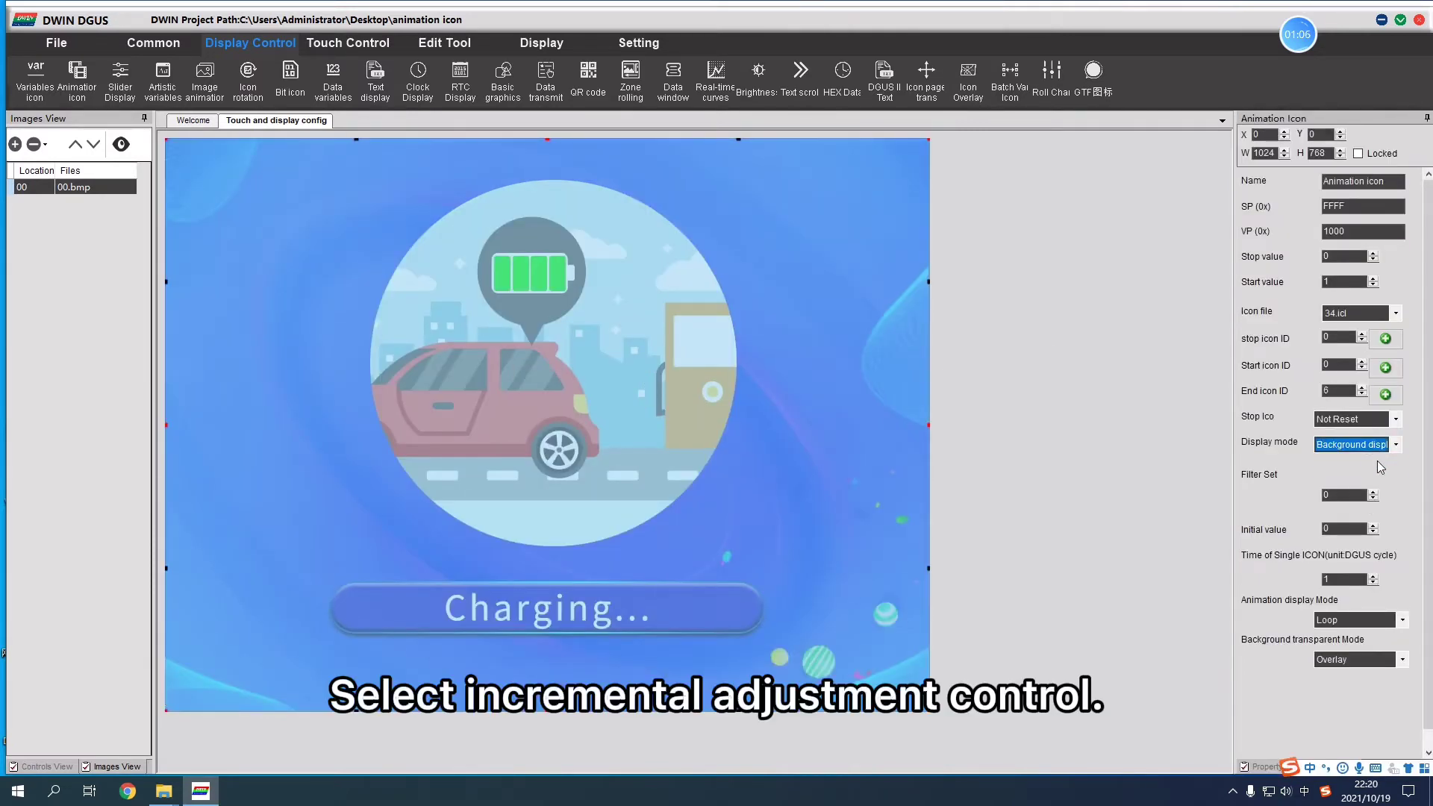
Draw a full-screen incremental adjustment control on VP 1000, cycling 0–1 in steps of 1
left_click(140, 90)
left_click_drag(235, 171, 929, 712)
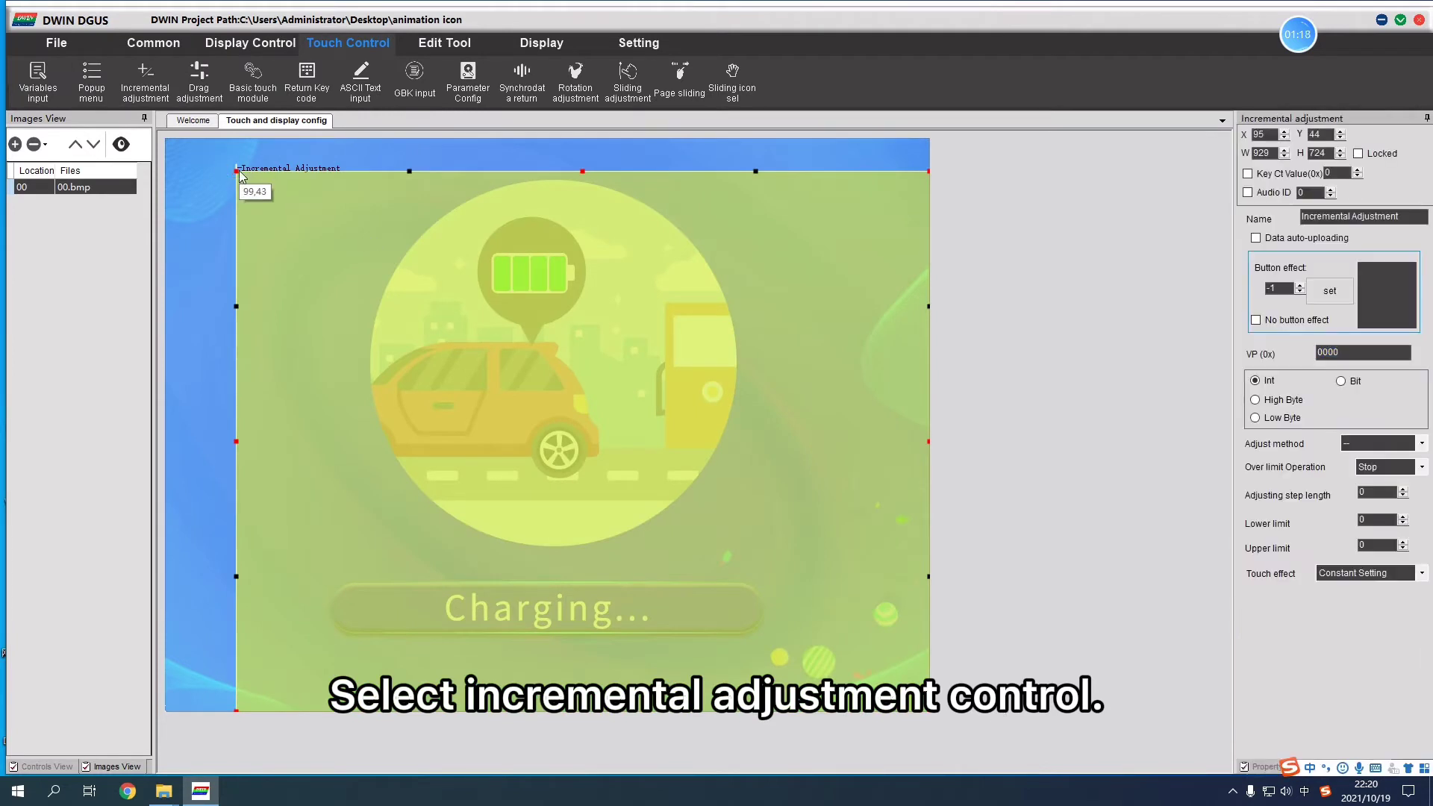
left_click_drag(236, 171, 166, 138)
double_click(1388, 353)
type("1000")
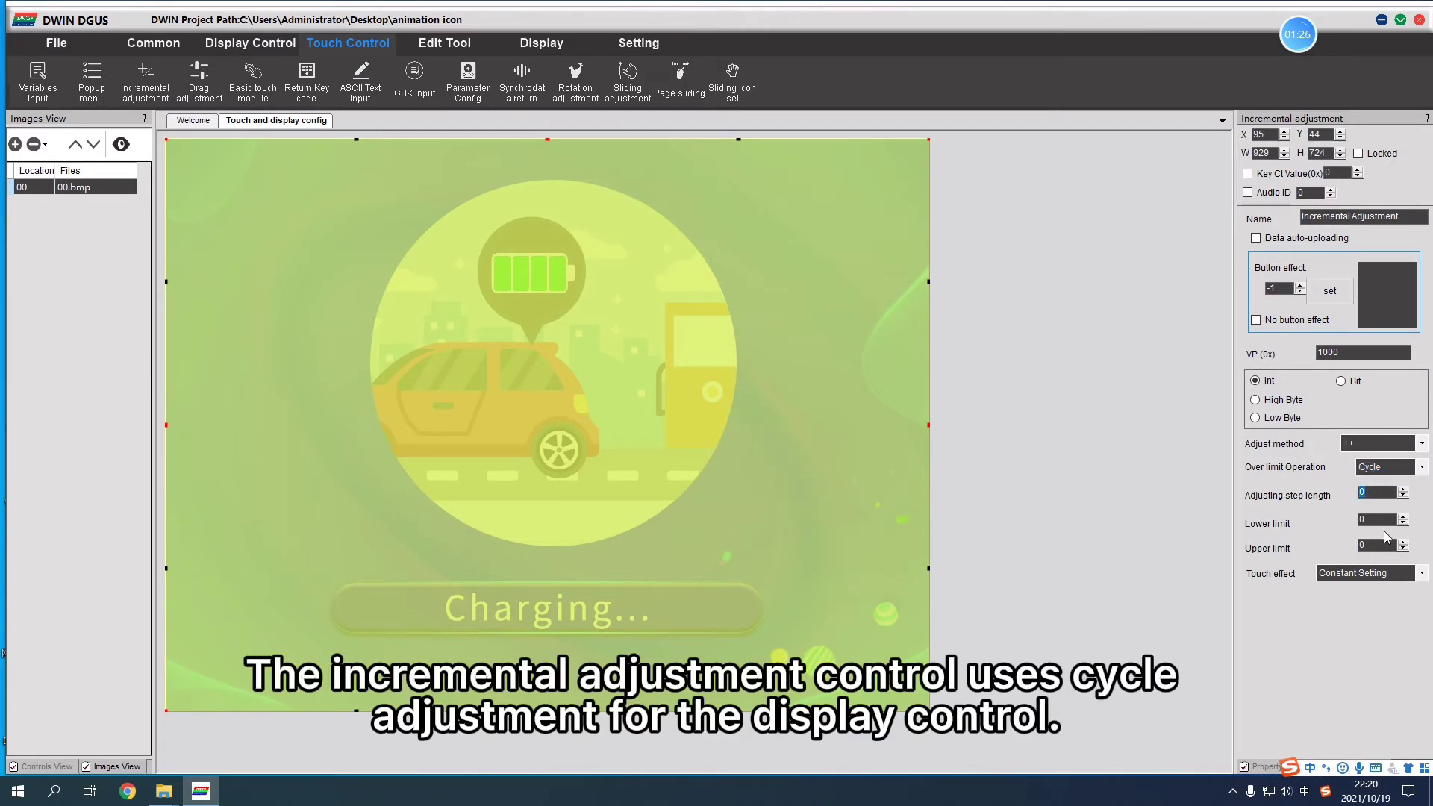
left_click(1367, 574)
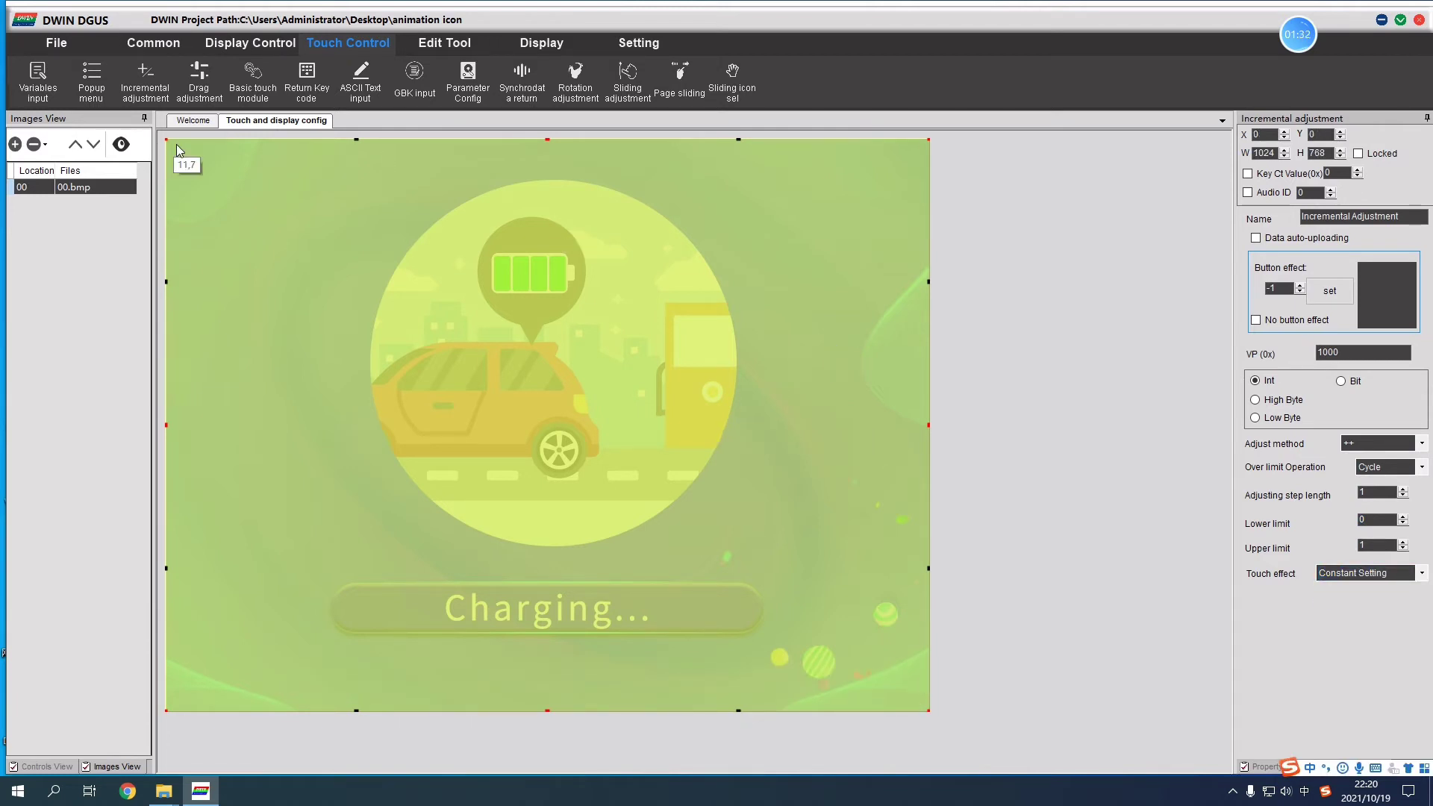
Save the project and generate its config file
left_click(154, 44)
left_click(56, 42)
left_click(130, 81)
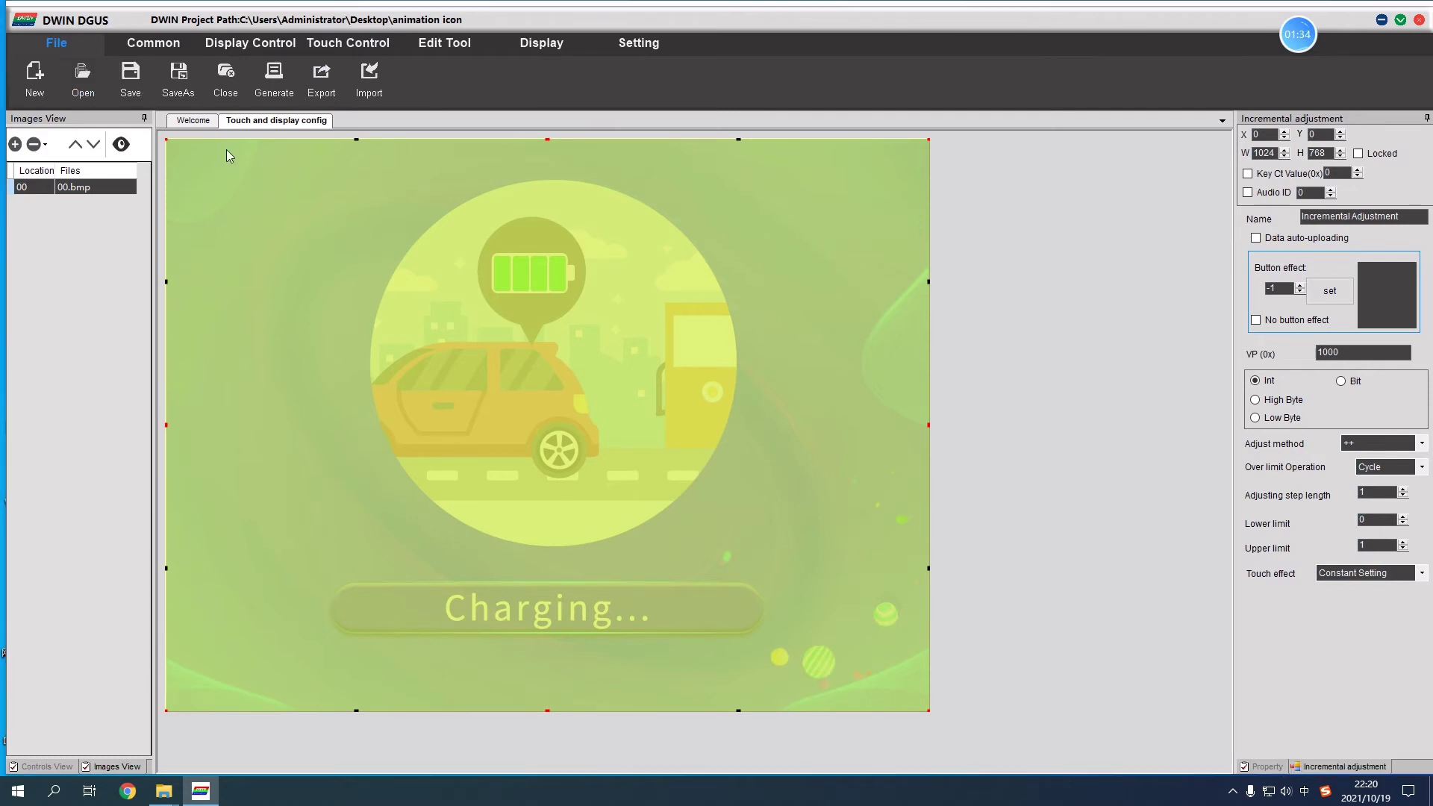
left_click(713, 445)
left_click(273, 81)
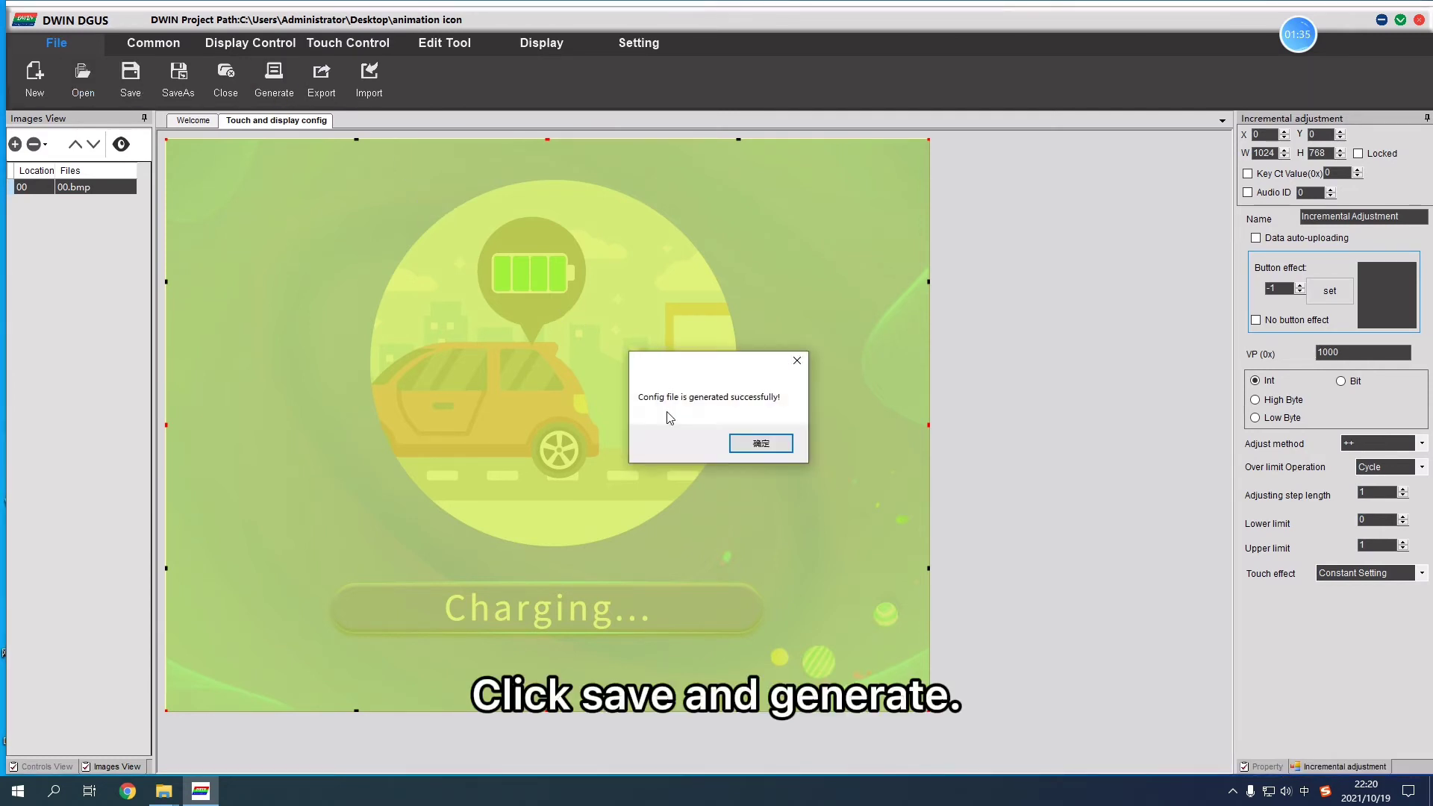
left_click(758, 442)
Open the animation icon project folder in File Explorer
left_click(163, 792)
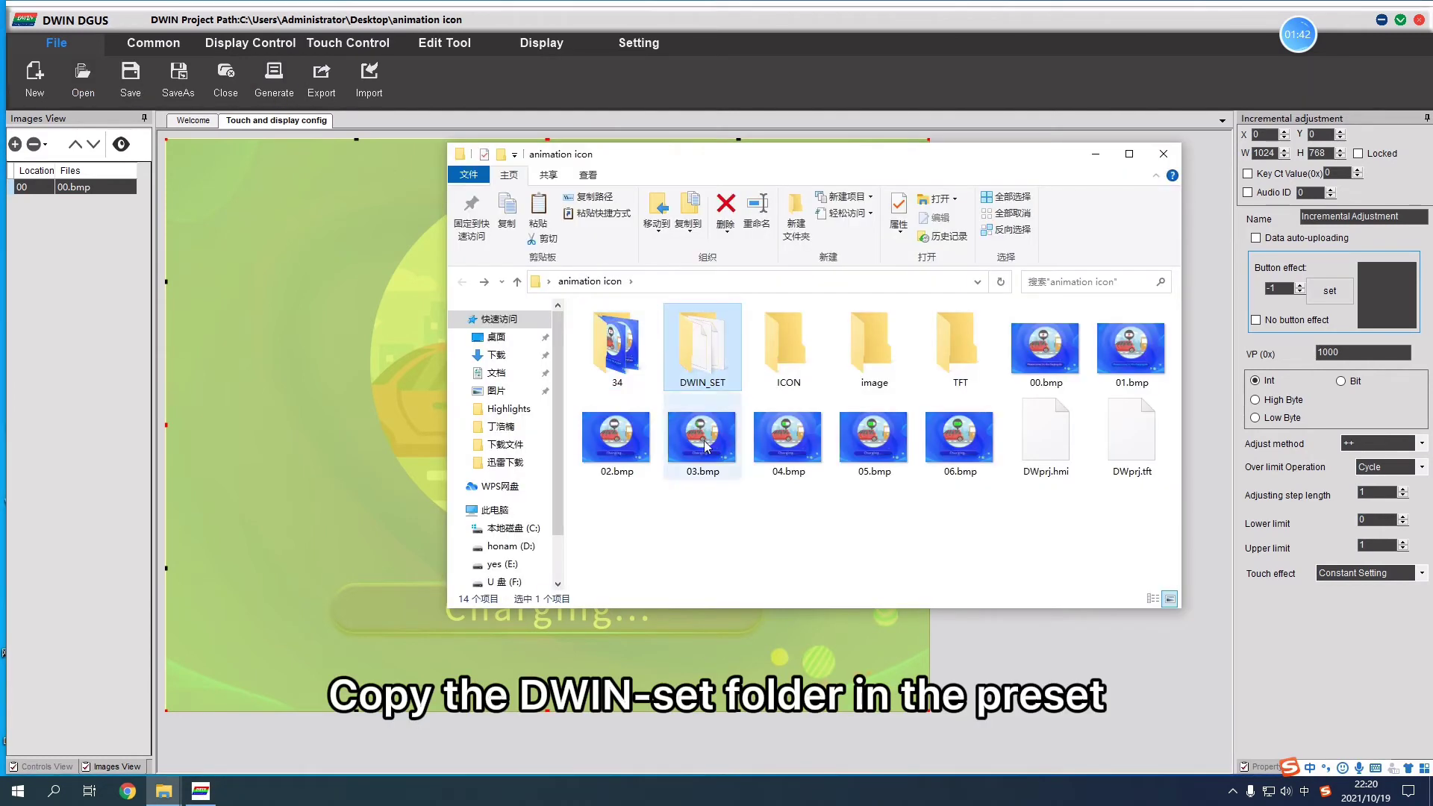